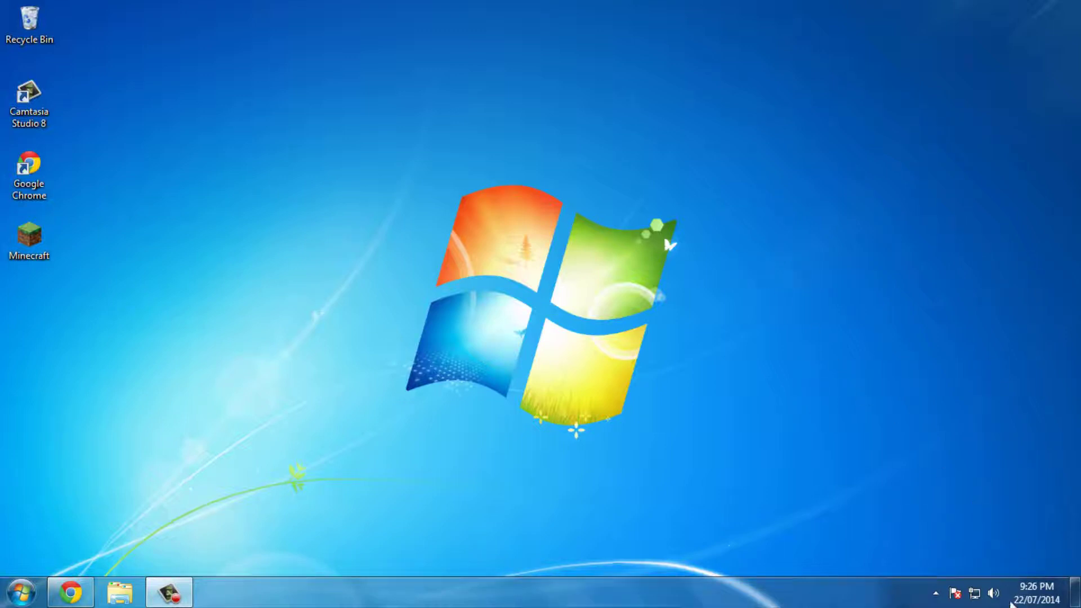
# Check today's date in the taskbar calendar, then drag across the Windows 7 desktop.
pyautogui.click(1034, 593)
pyautogui.click(791, 260)
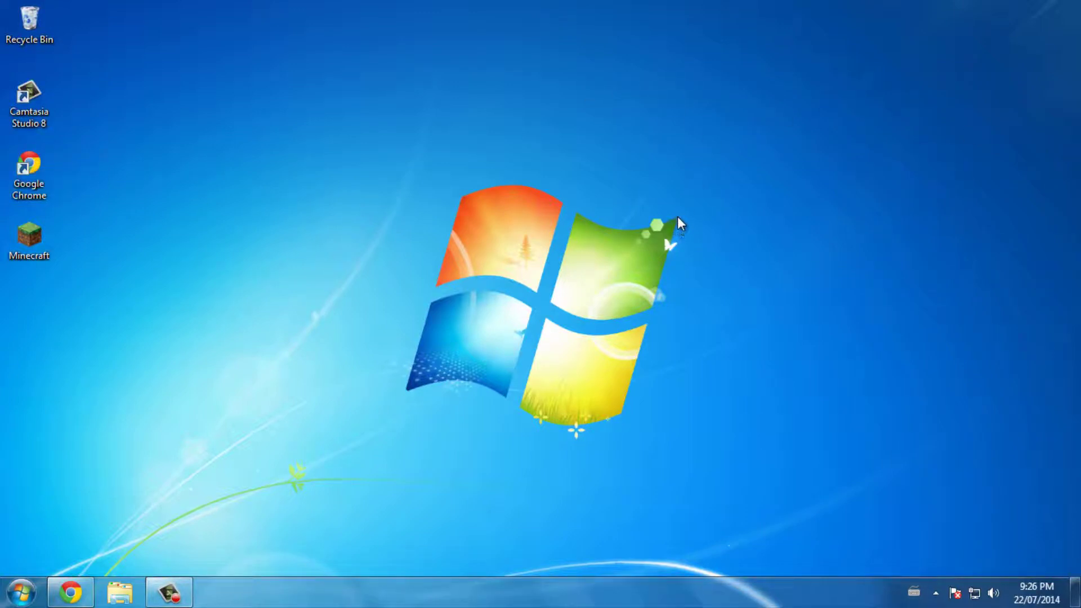
pyautogui.moveTo(677, 216); pyautogui.dragTo(406, 389)
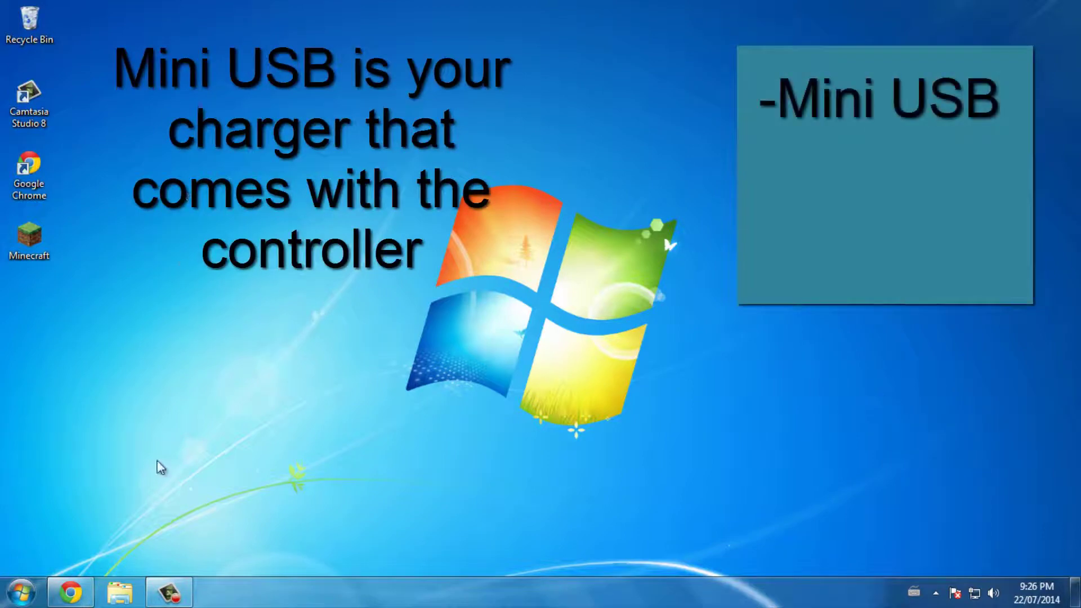
# Restore Chrome showing the motioninjoy.com homepage and look over the page.
pyautogui.click(70, 592)
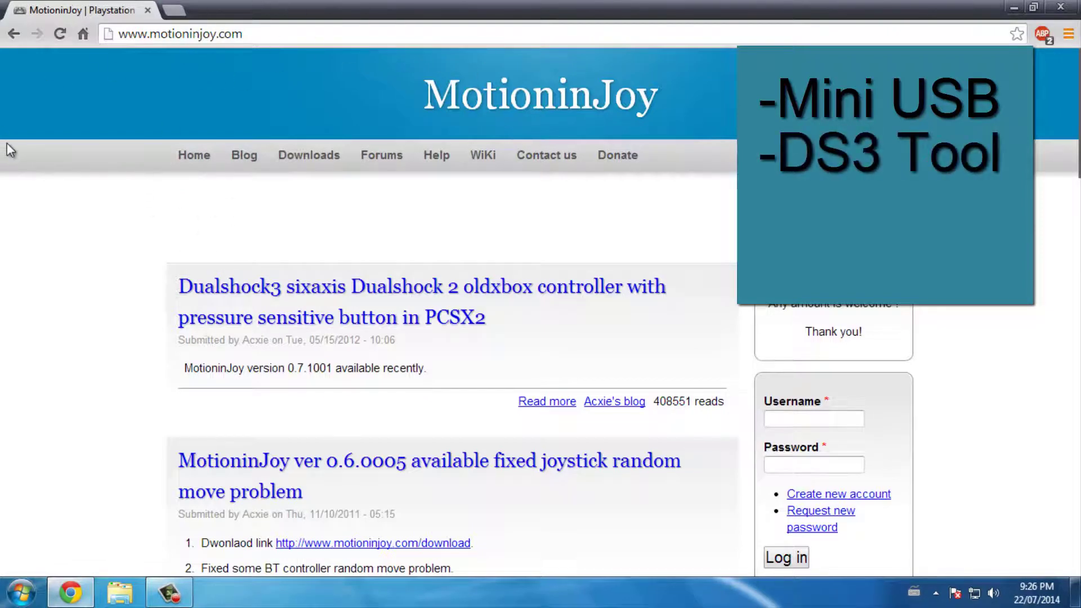
pyautogui.scroll(-3, 30, 201)
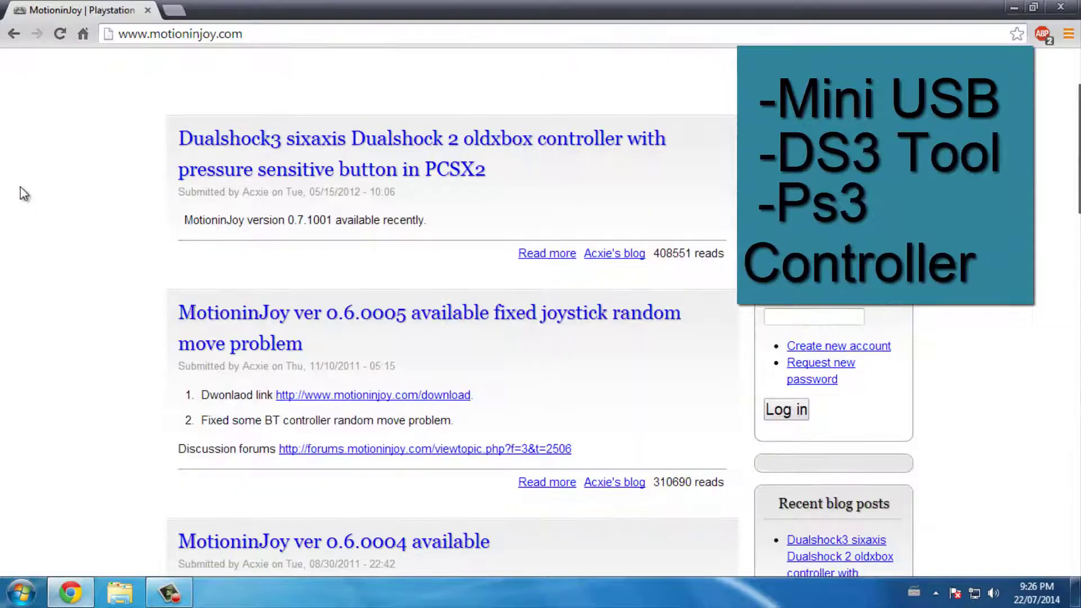
pyautogui.scroll(3, 24, 194)
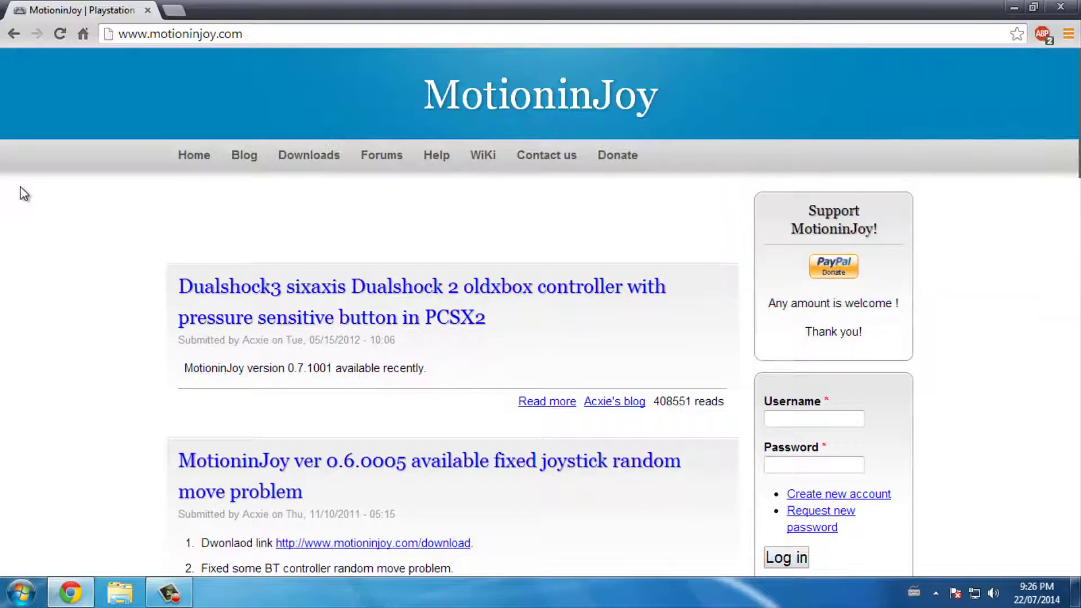
pyautogui.scroll(-2, 30, 185)
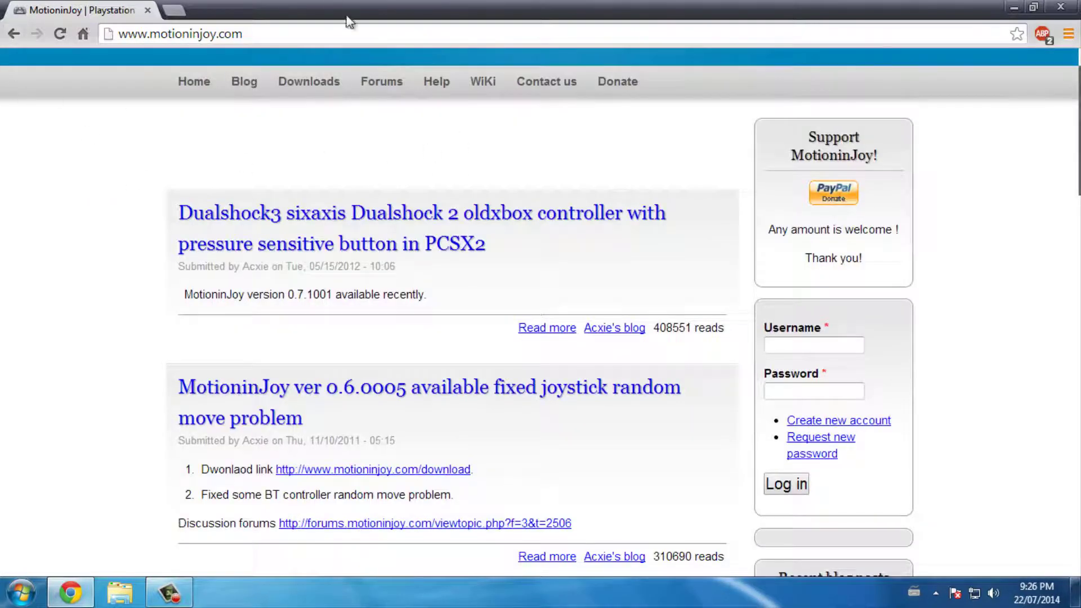
pyautogui.scroll(2, 490, 104)
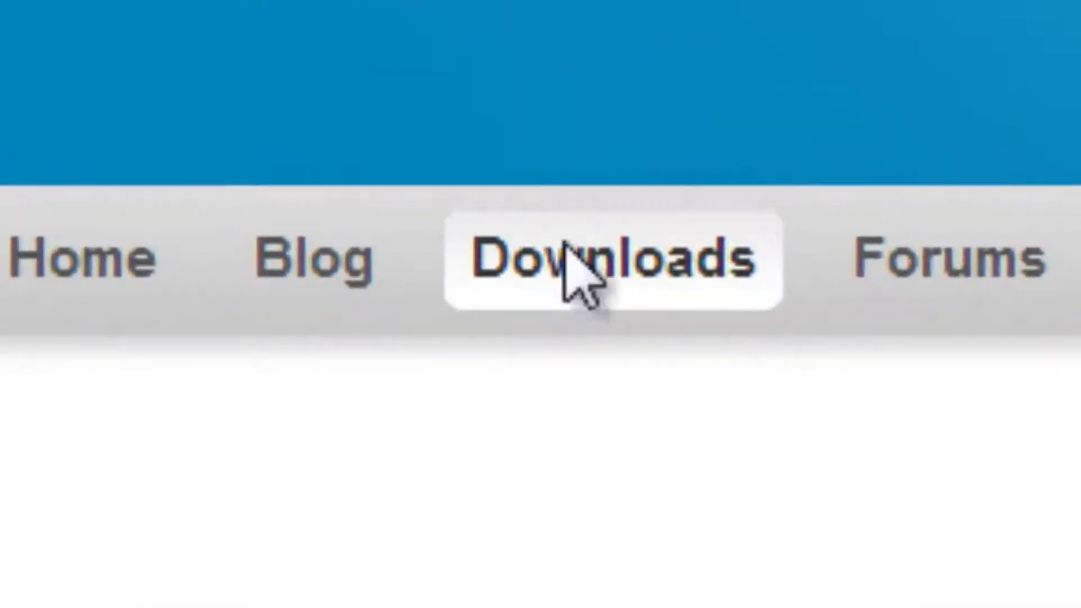
# Open the MotioninJoy Downloads page and scroll to the Version 0.7.1000 entry.
pyautogui.click(306, 155)
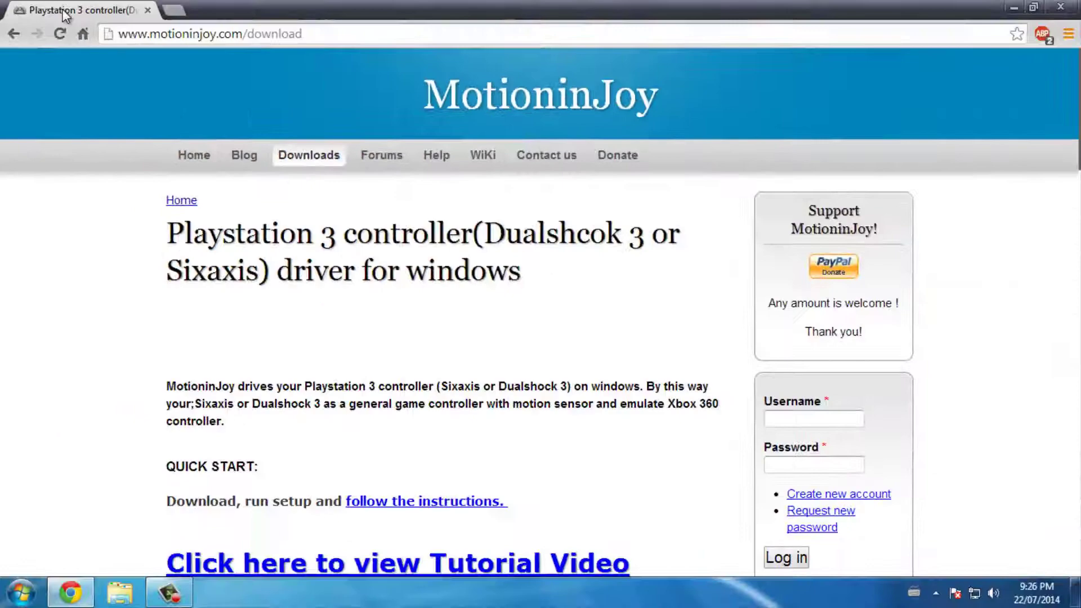
pyautogui.scroll(-4, 123, 168)
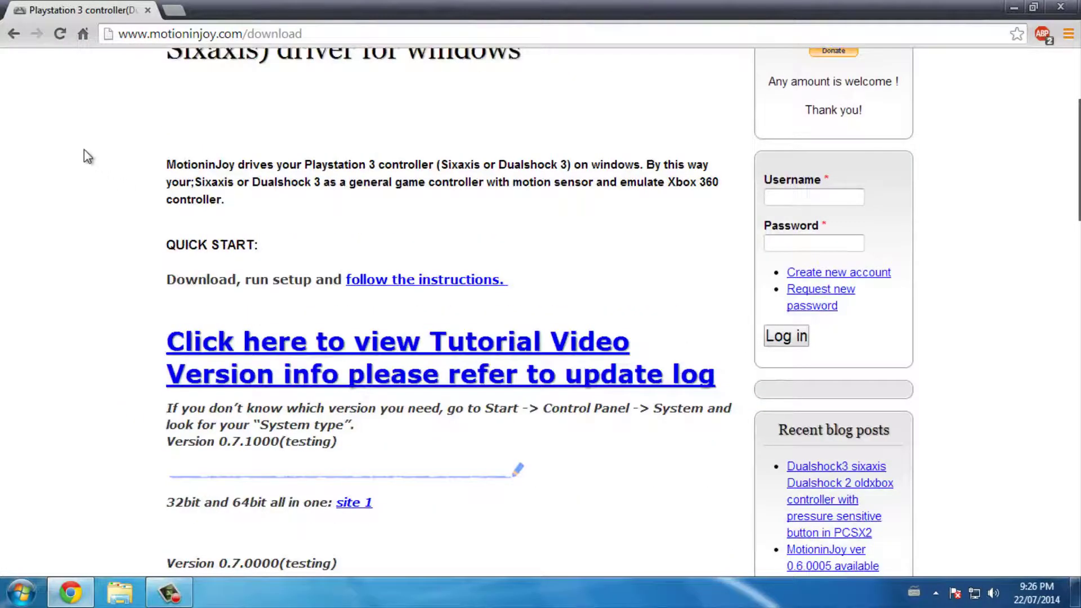
pyautogui.scroll(-3, 85, 155)
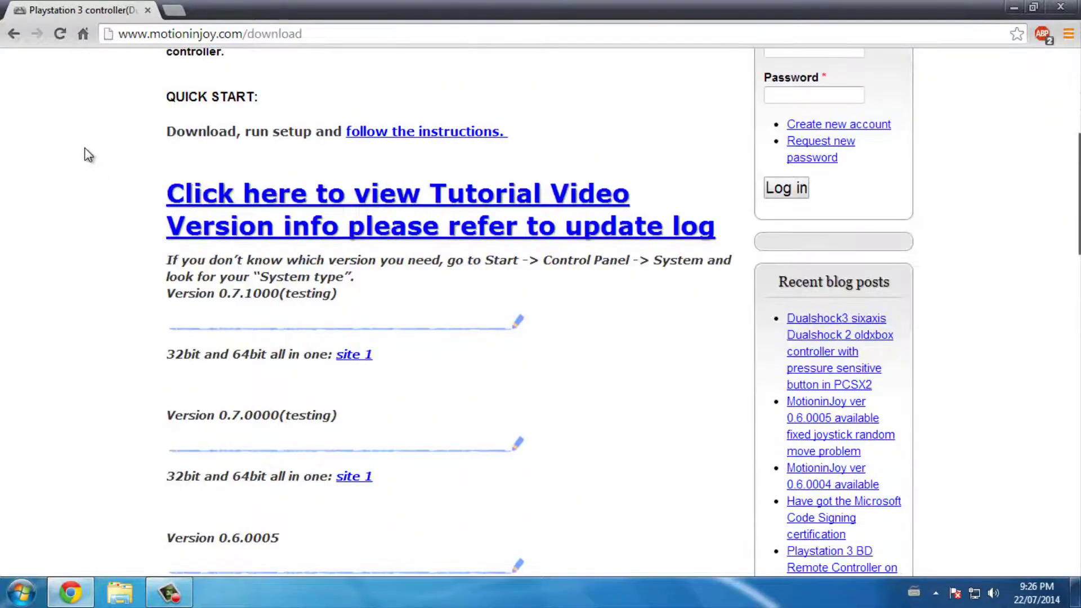
pyautogui.scroll(-3, 280, 345)
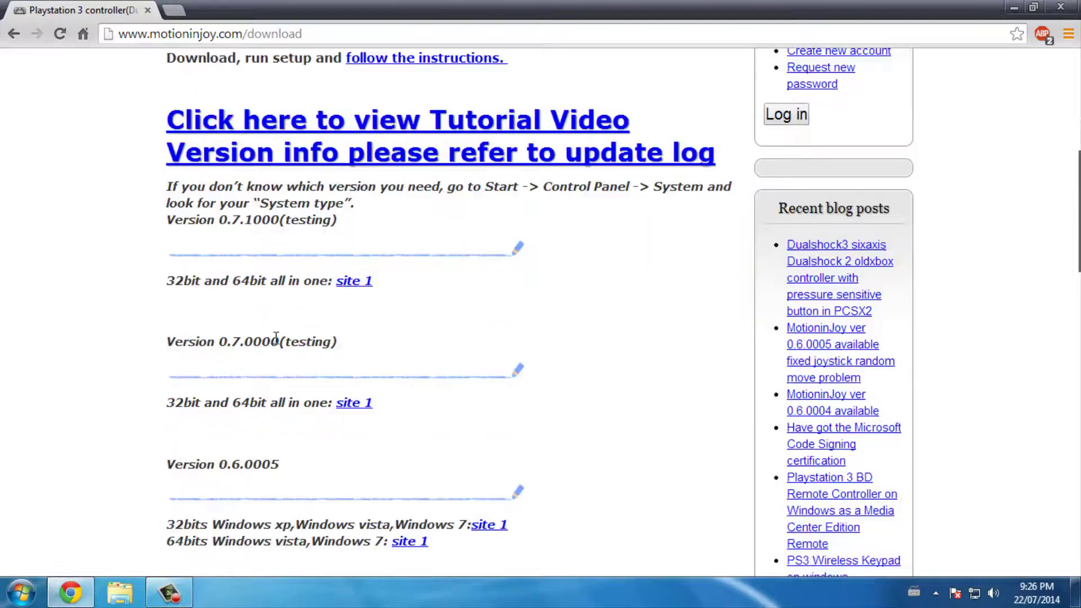
pyautogui.scroll(1, 314, 318)
pyautogui.scroll(-1, 309, 281)
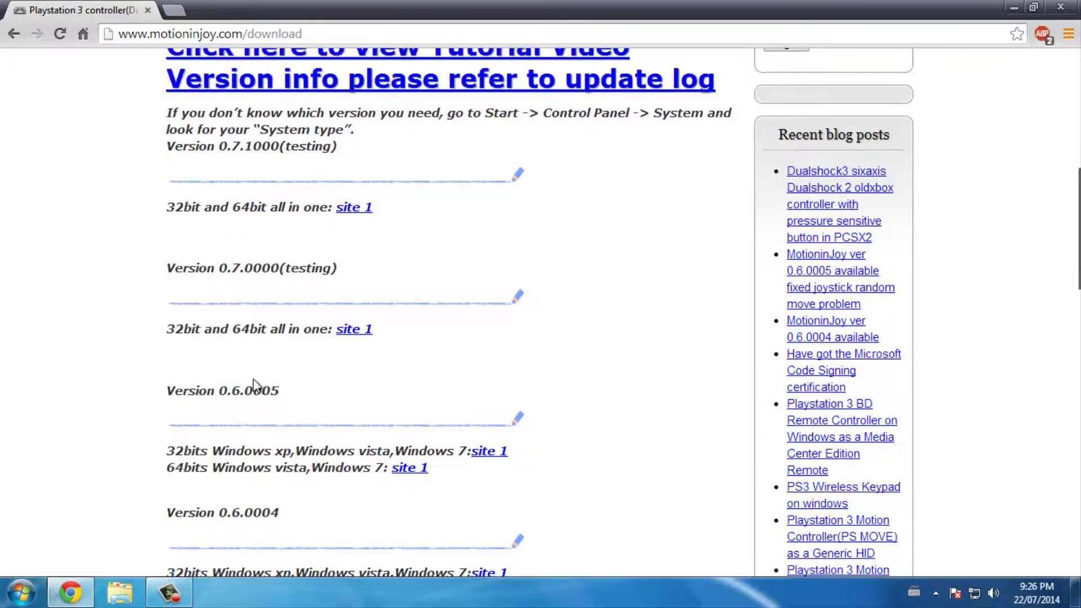
pyautogui.scroll(-3, 255, 392)
pyautogui.scroll(-1, 258, 416)
pyautogui.scroll(4, 258, 412)
pyautogui.scroll(1, 62, 288)
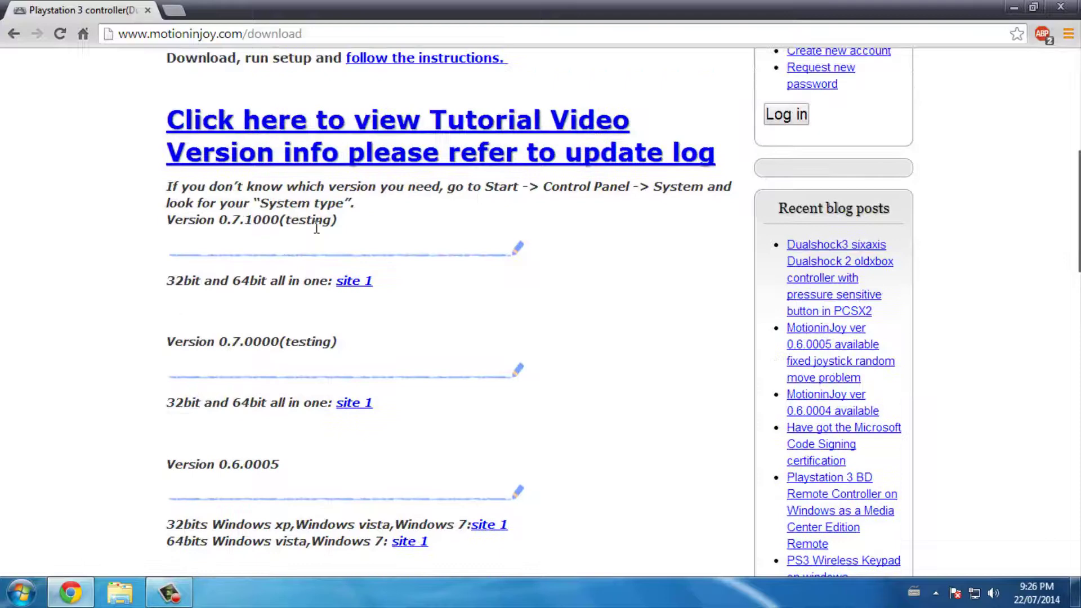
pyautogui.moveTo(337, 344); pyautogui.dragTo(278, 349)
pyautogui.click(11, 311)
# Download the MotioninJoy_071001_signed ZIP via 'site 1' and save it to the Desktop.
pyautogui.click(350, 282)
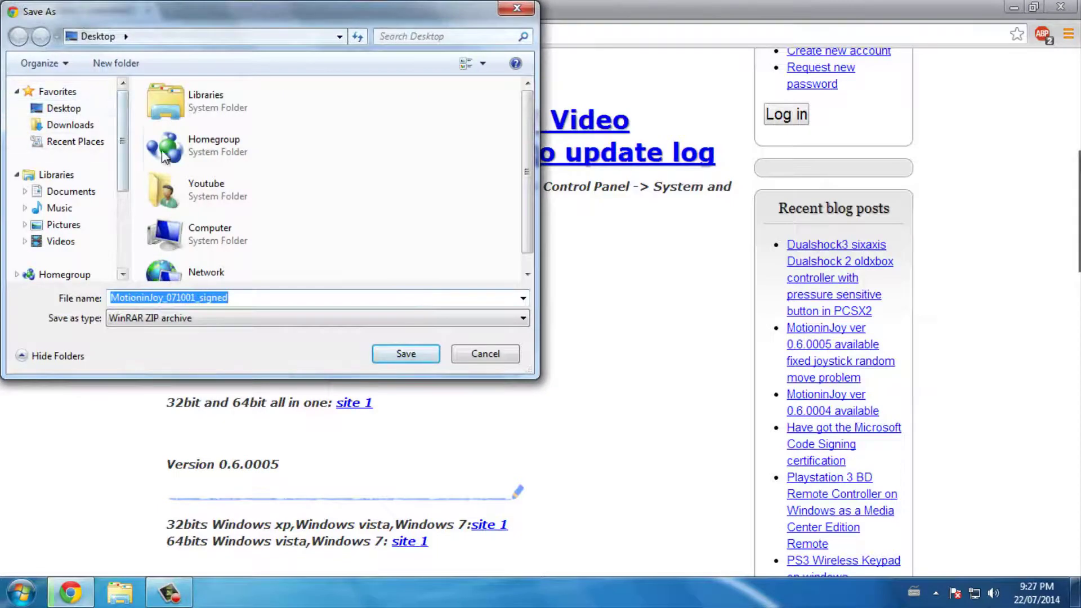
pyautogui.moveTo(141, 23); pyautogui.dragTo(222, 54)
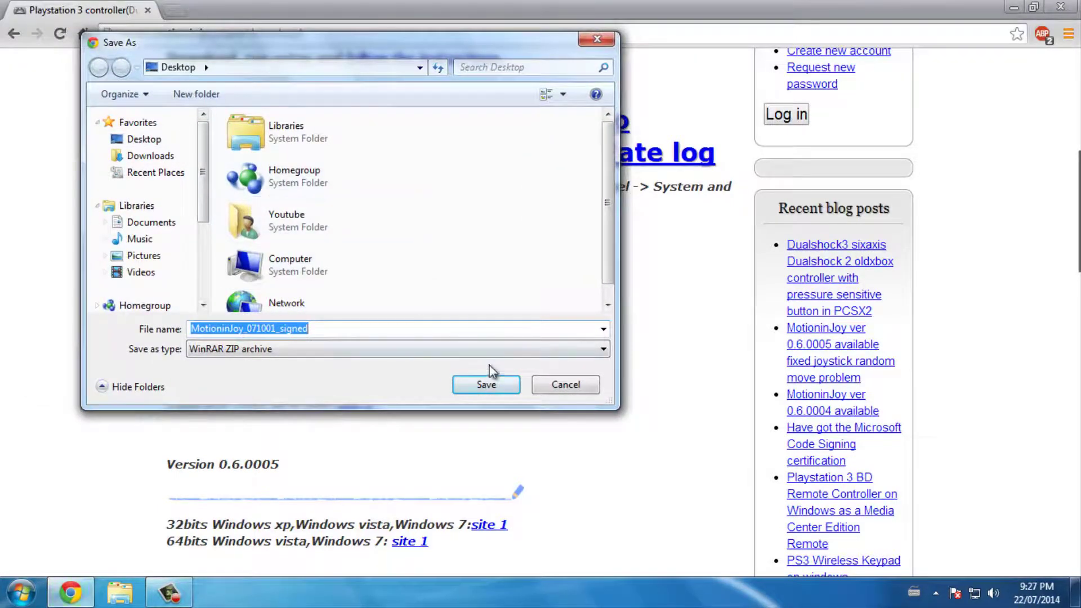
pyautogui.click(484, 382)
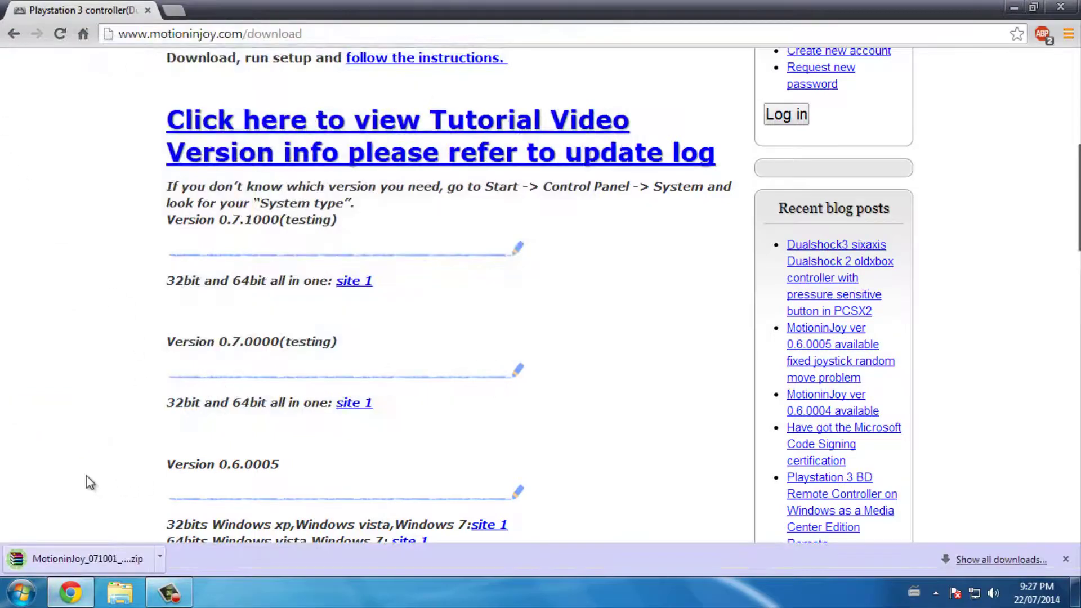
# Open the downloaded ZIP and run the MotioninJoy setup executable, allowing the security warning.
pyautogui.click(79, 557)
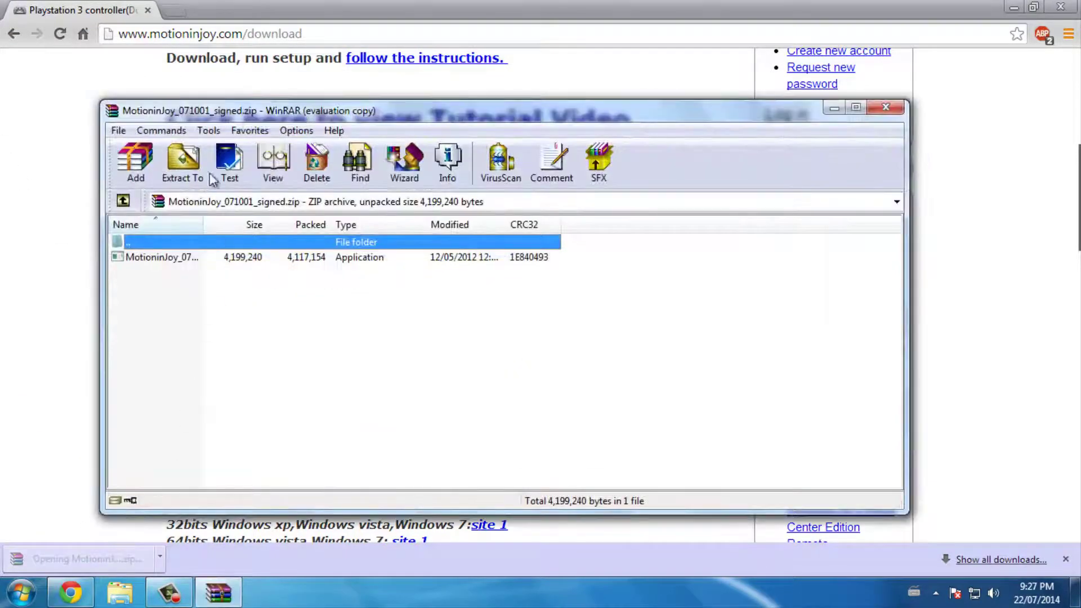
pyautogui.moveTo(228, 112); pyautogui.dragTo(217, 96)
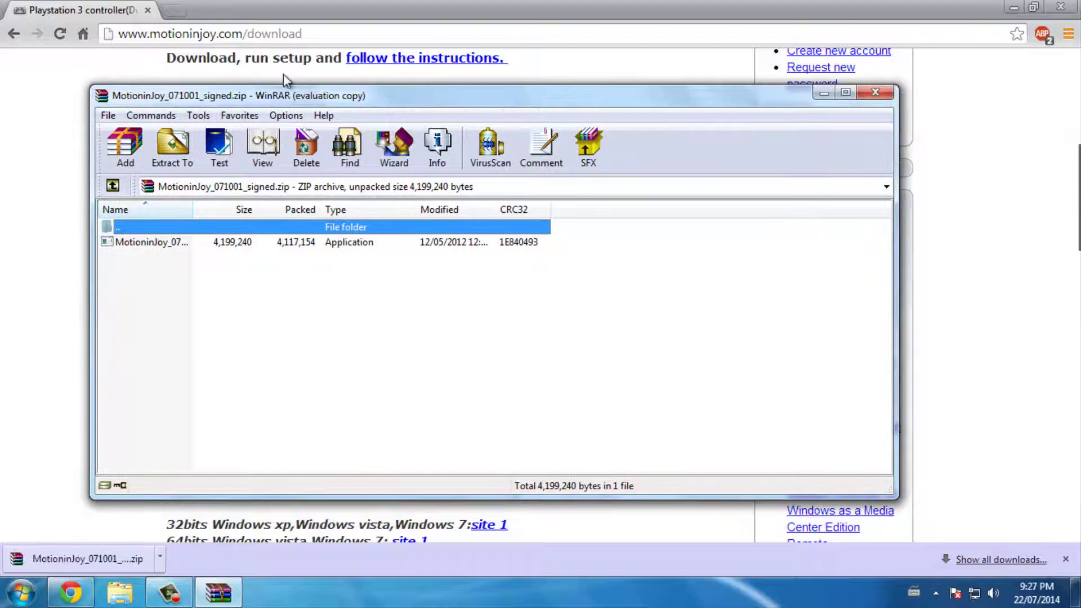
pyautogui.moveTo(193, 209); pyautogui.dragTo(272, 271)
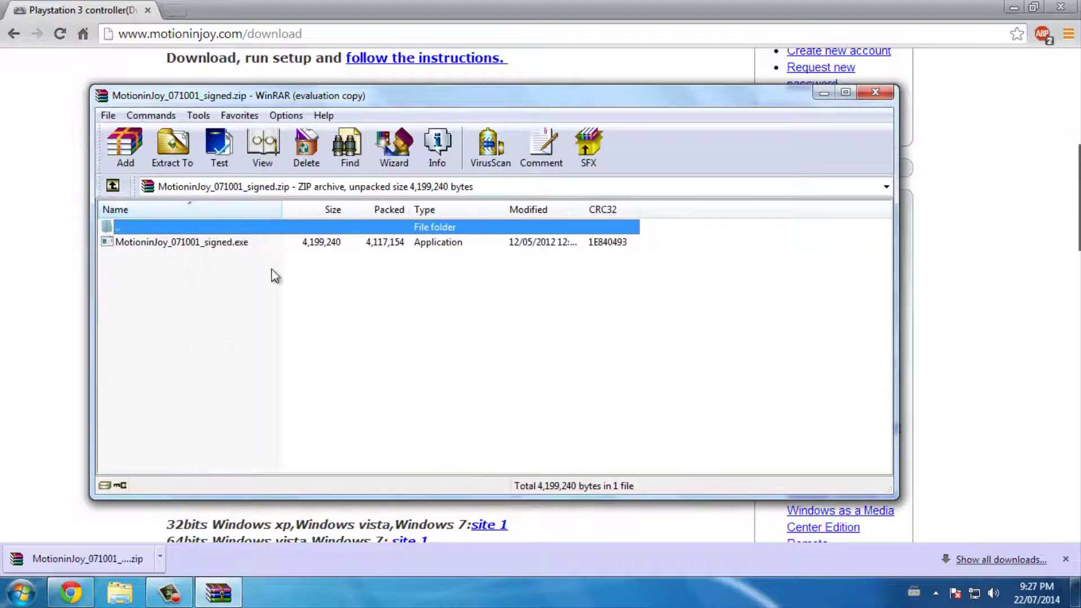
pyautogui.click(144, 242)
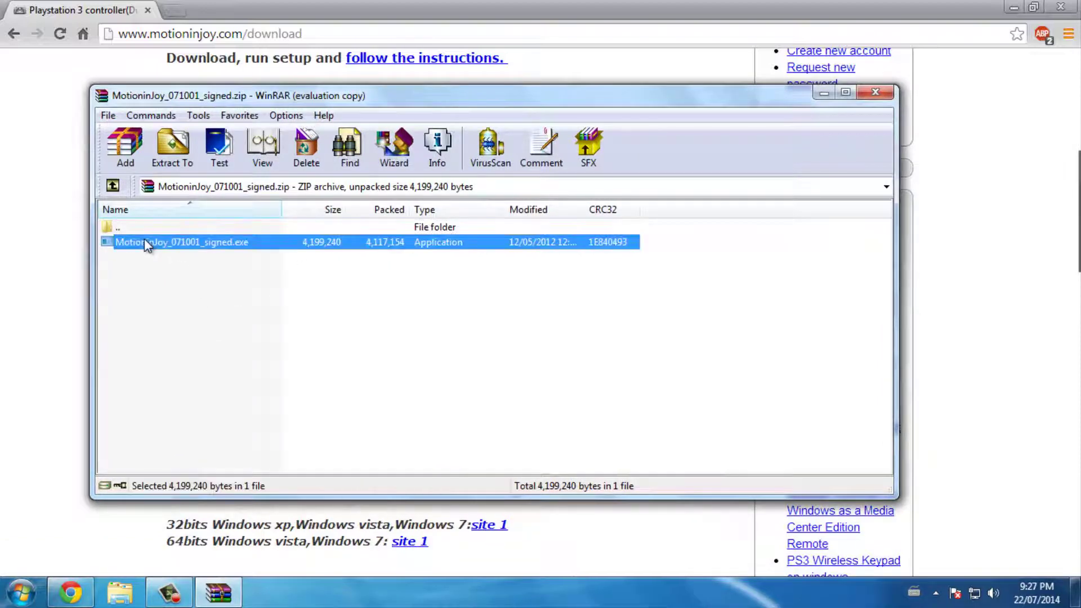
pyautogui.doubleClick(218, 251)
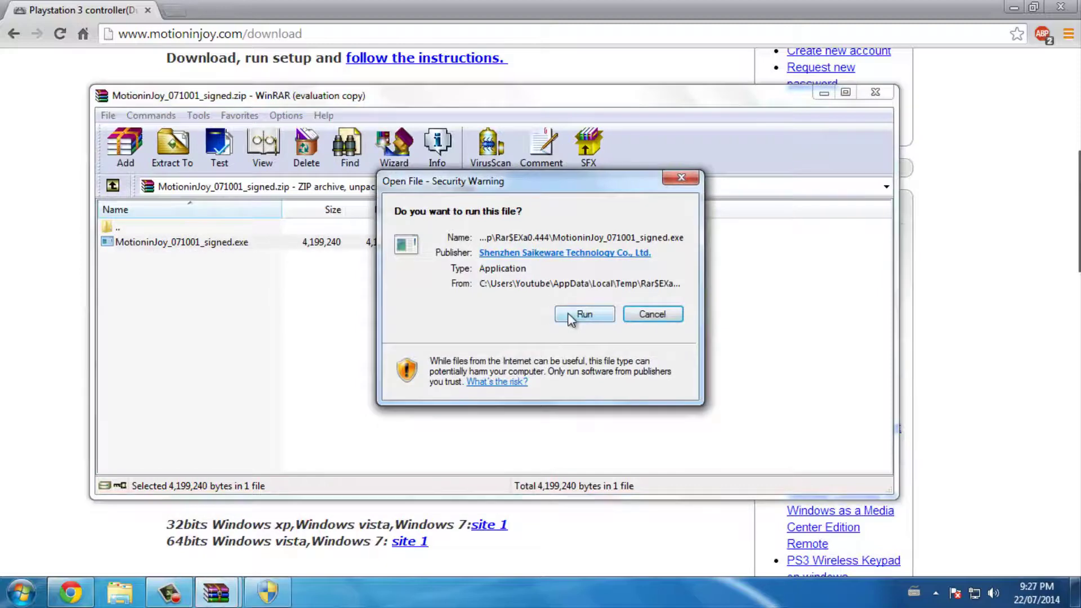
pyautogui.click(584, 314)
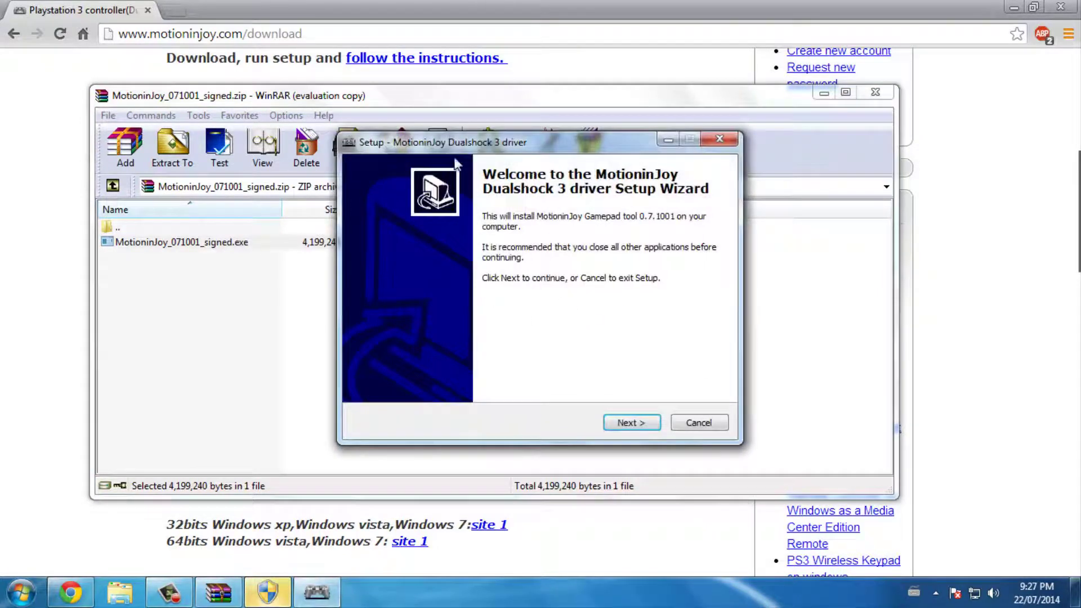
# Install with the default folder, shortcuts and desktop icon, finishing with Run DS3_tool checked.
pyautogui.moveTo(459, 144); pyautogui.dragTo(420, 129)
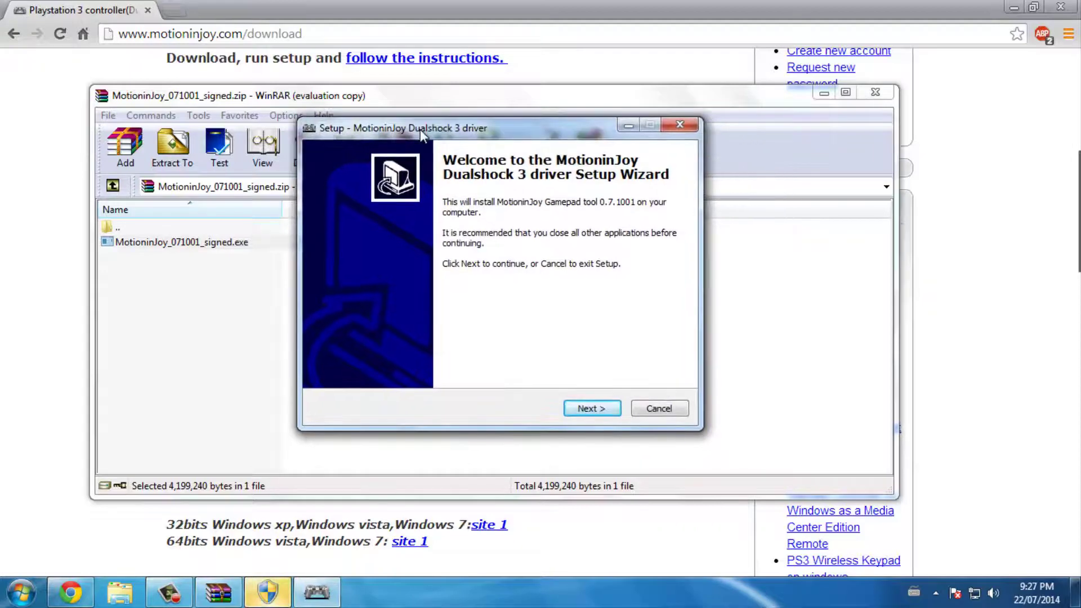
pyautogui.click(582, 407)
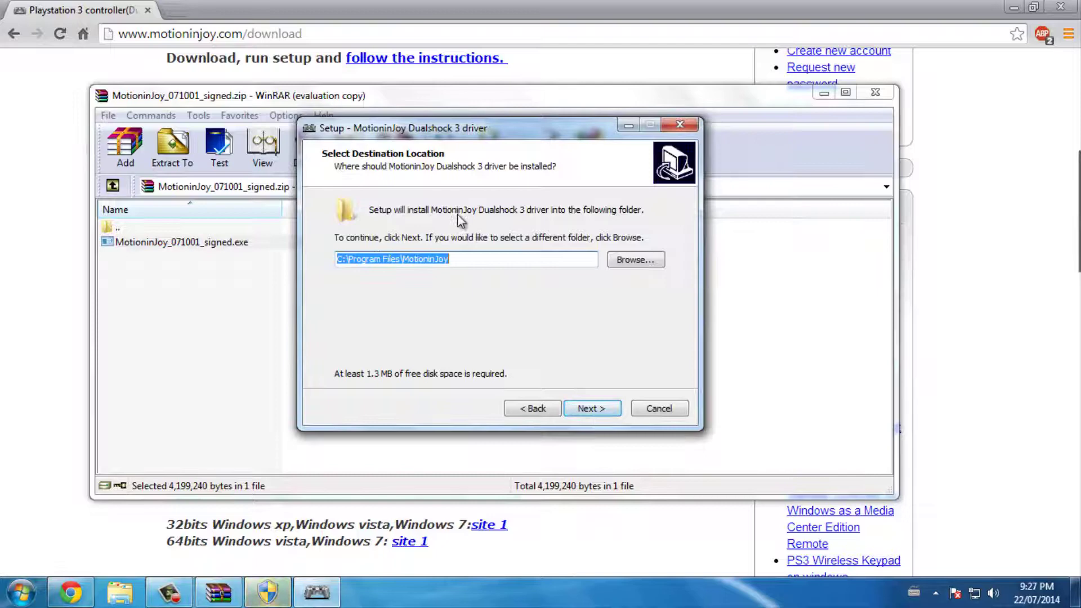
pyautogui.click(577, 409)
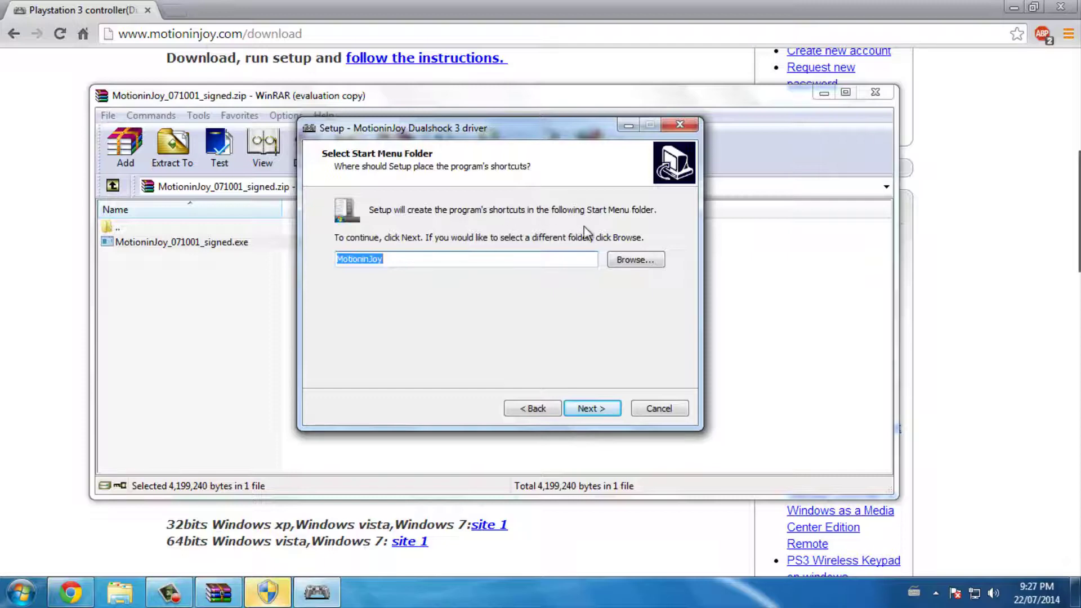
pyautogui.click(605, 408)
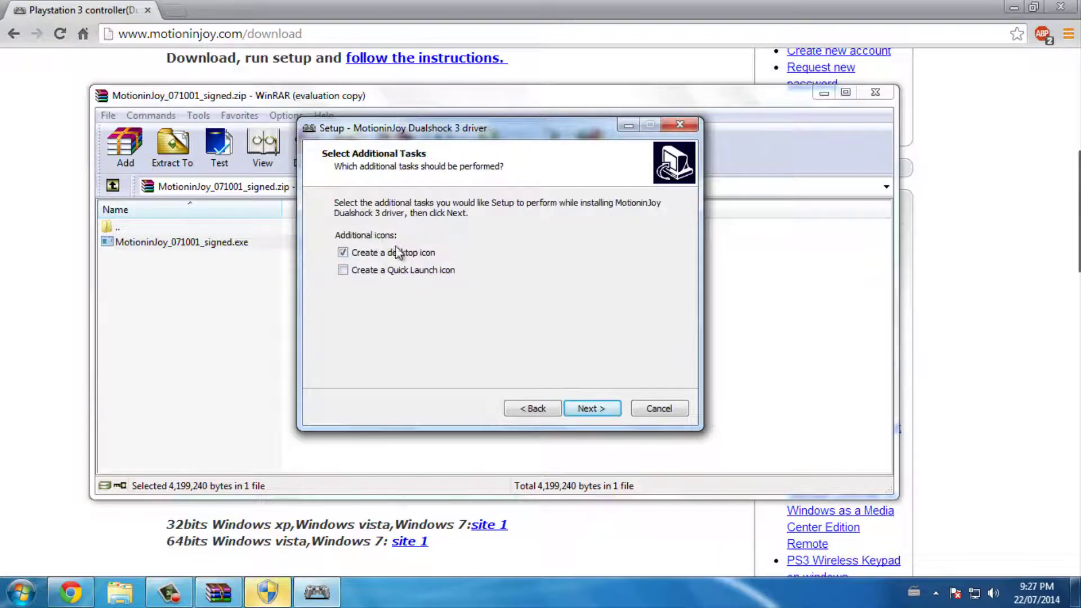
pyautogui.click(612, 412)
pyautogui.click(607, 410)
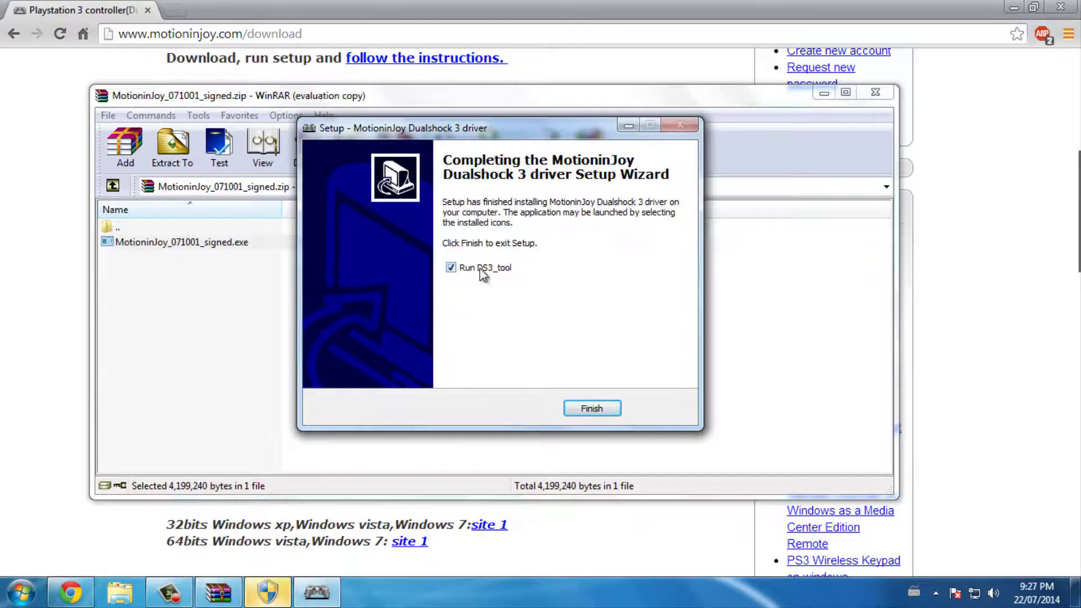
pyautogui.click(586, 411)
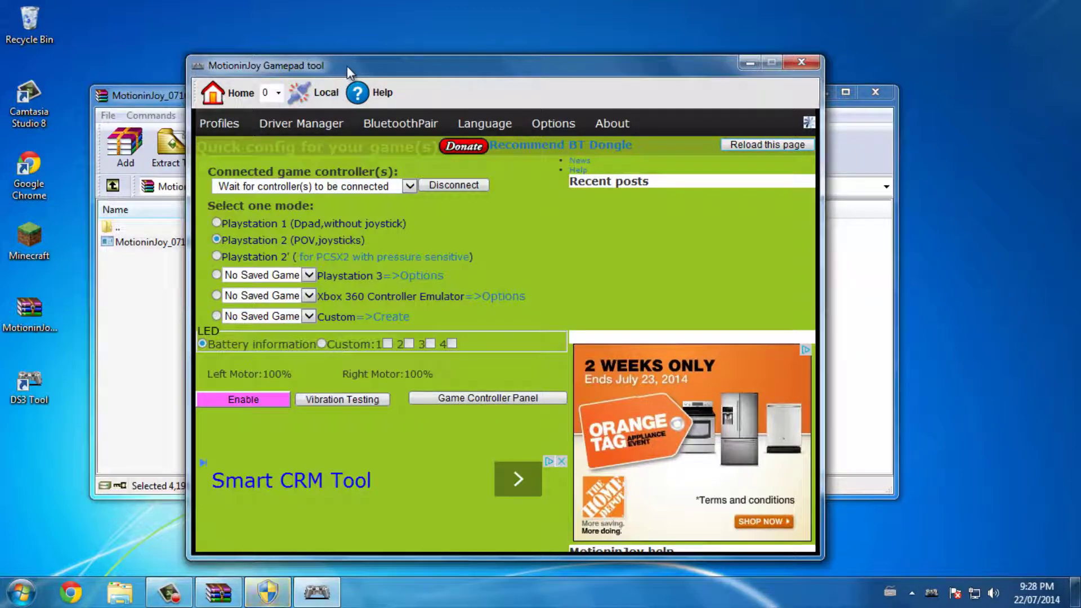
# Reposition the MotioninJoy Gamepad tool window and switch its right panel to the Help links.
pyautogui.moveTo(349, 71); pyautogui.dragTo(356, 65)
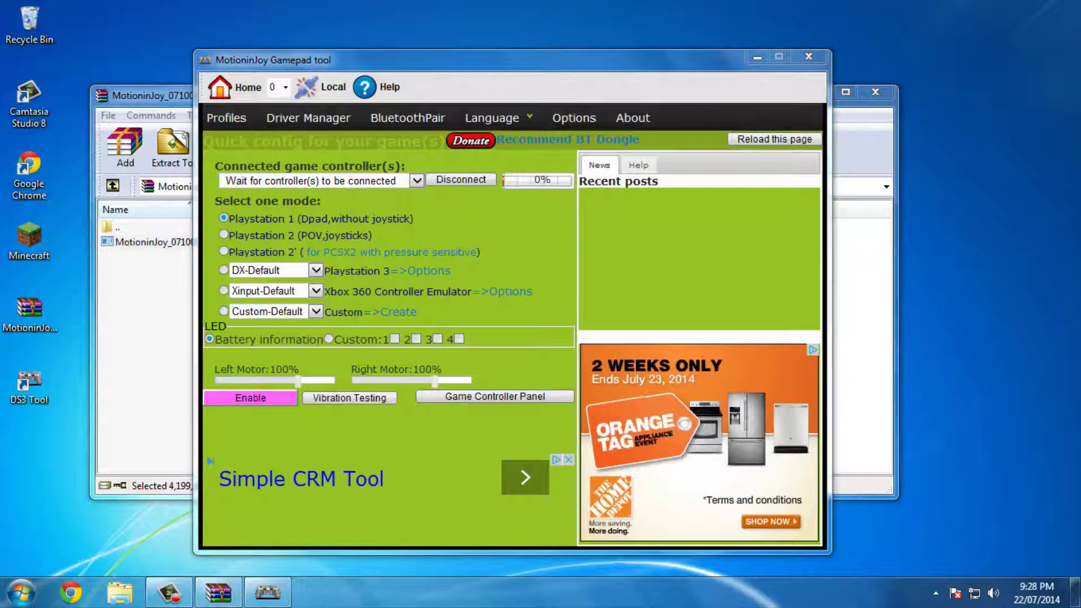
pyautogui.click(638, 165)
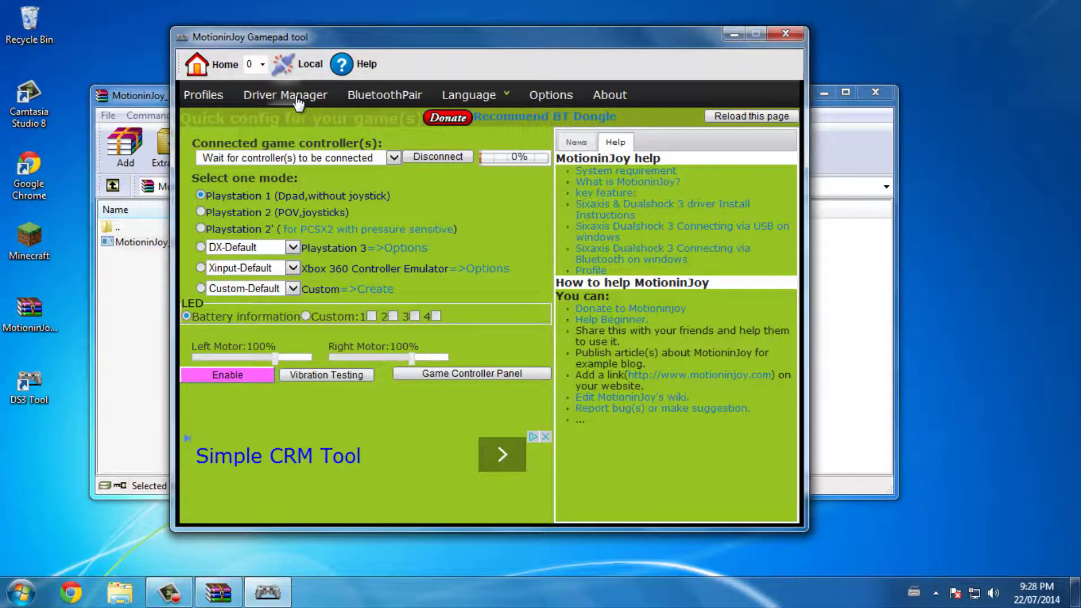
# Reopen the gamepad tool with the Dualshock 3 connected and run Vibration Testing.
pyautogui.hotkey('alt', 'F4')
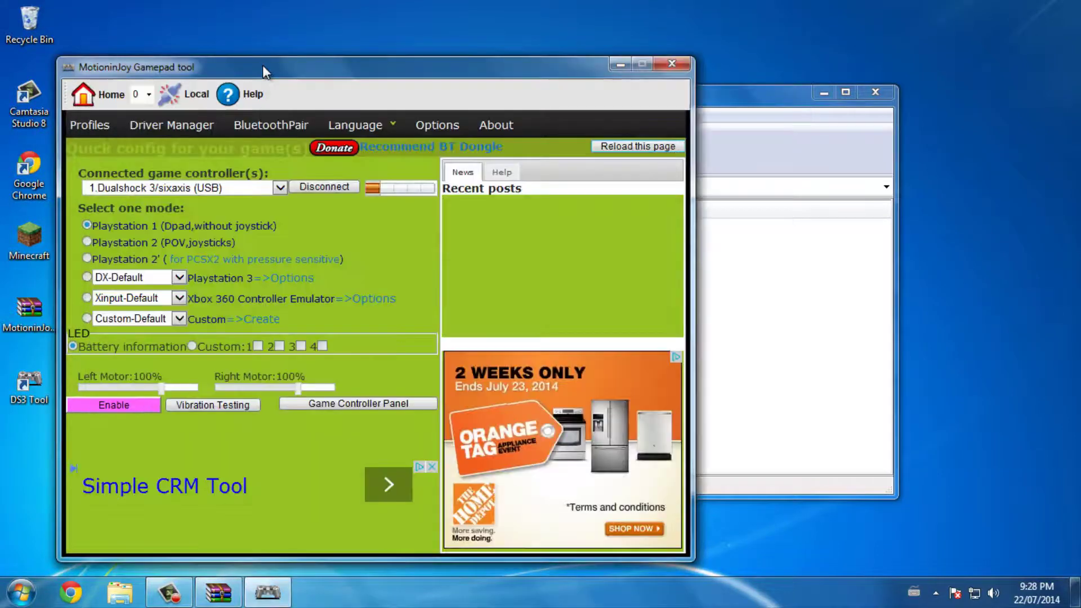
pyautogui.moveTo(262, 66); pyautogui.dragTo(429, 56)
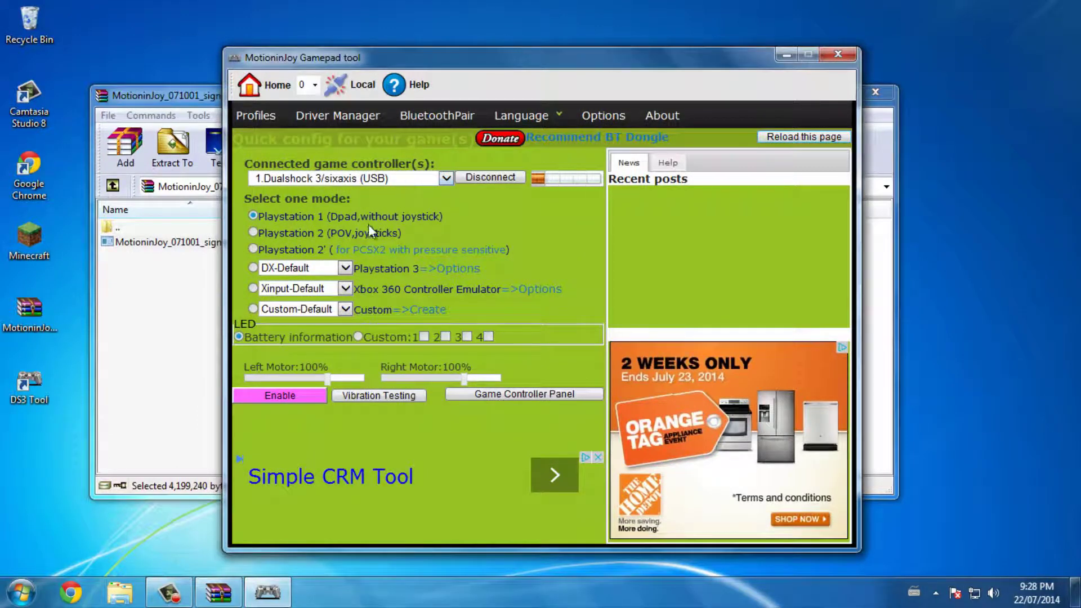
pyautogui.click(371, 399)
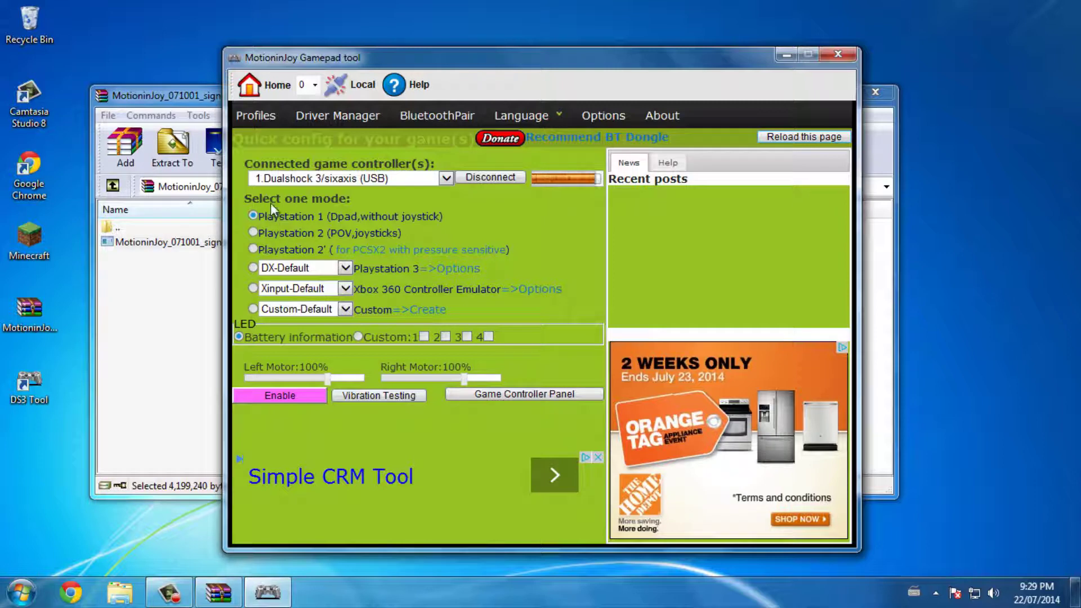
# Select Xbox 360 Controller Emulator mode with the Xinput-Default profile.
pyautogui.click(253, 287)
pyautogui.click(348, 290)
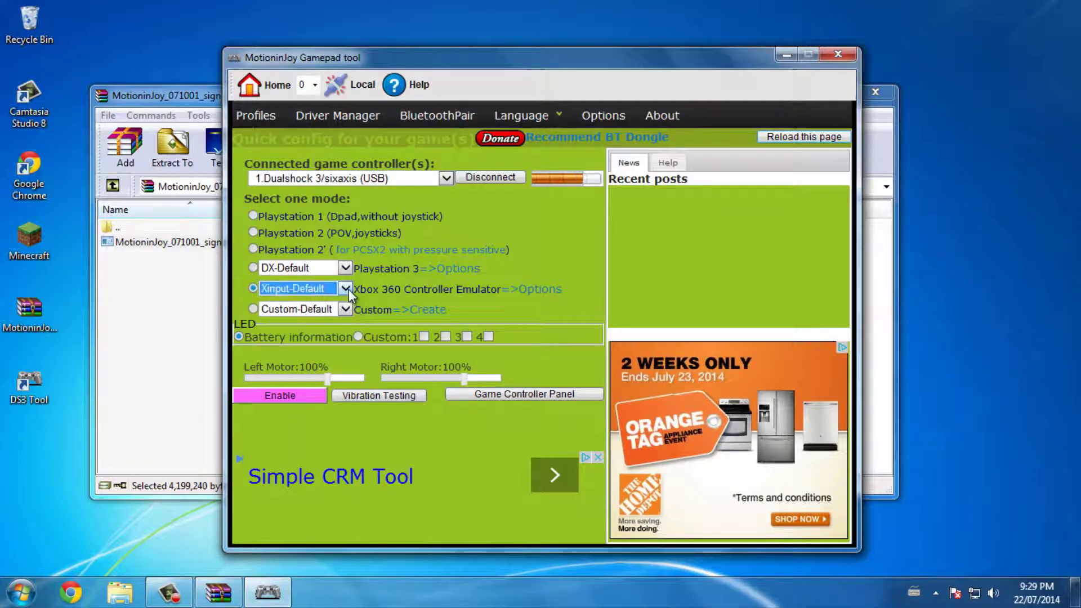
pyautogui.click(551, 234)
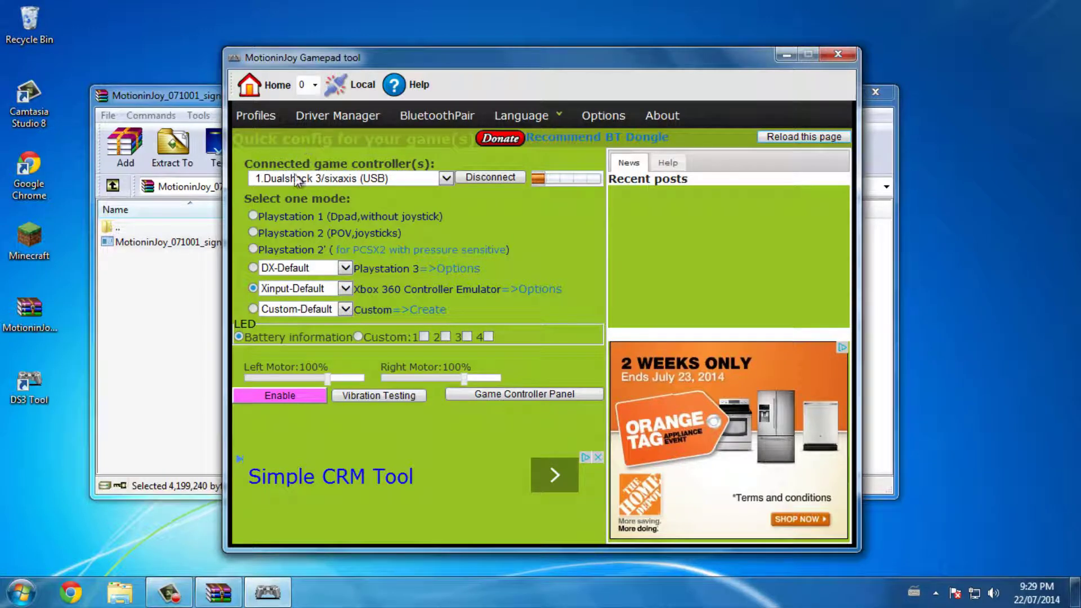
# View the MotioninJoy Virtual Game Controller's Test tab, close Game Controllers, and dismiss the new-version notice.
pyautogui.click(501, 396)
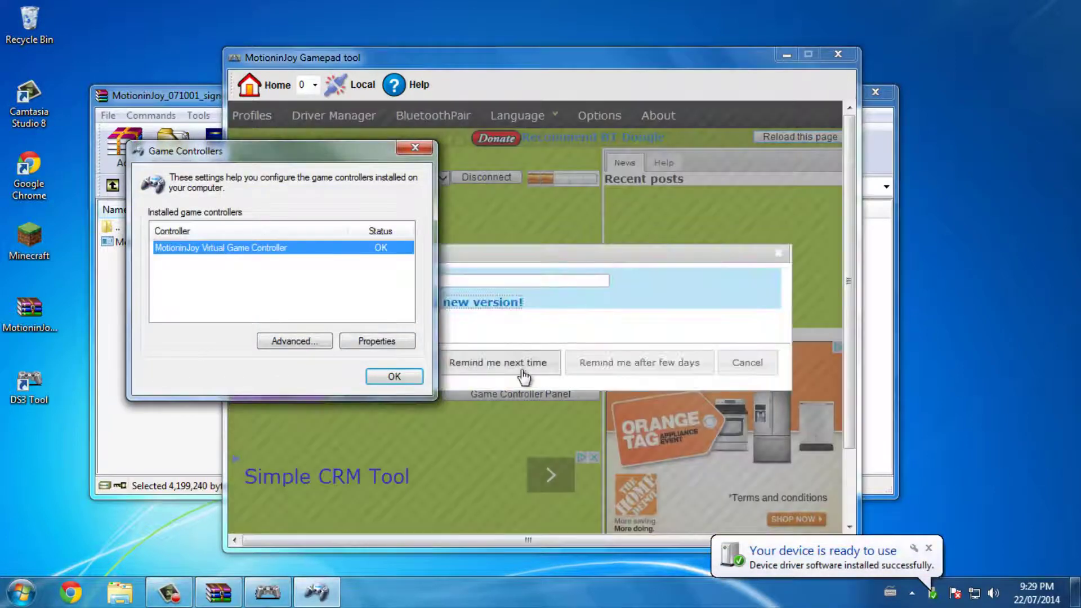
pyautogui.moveTo(334, 157); pyautogui.dragTo(422, 164)
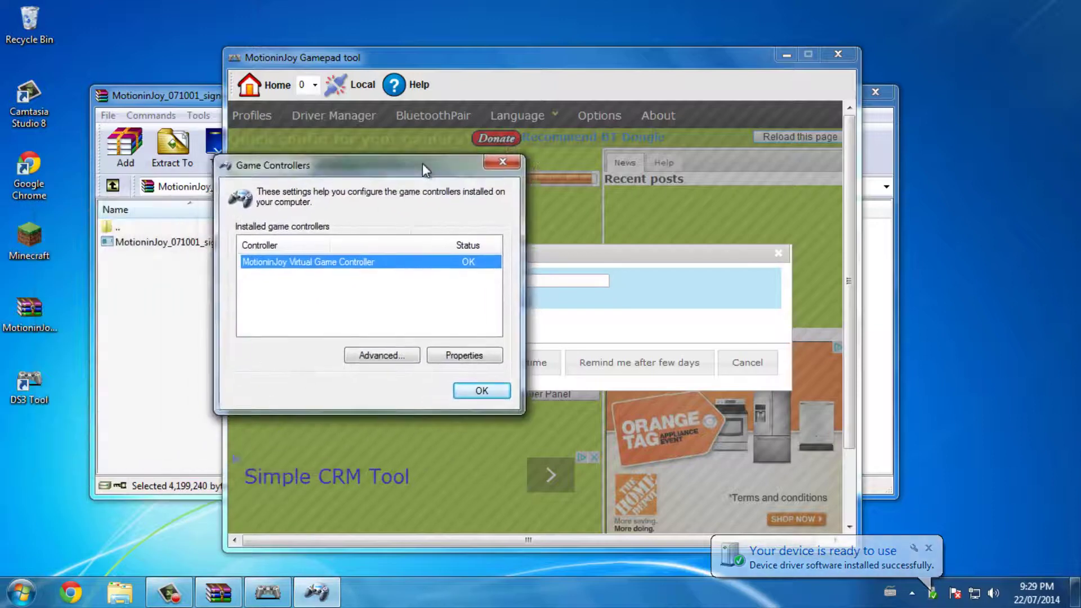
pyautogui.click(456, 358)
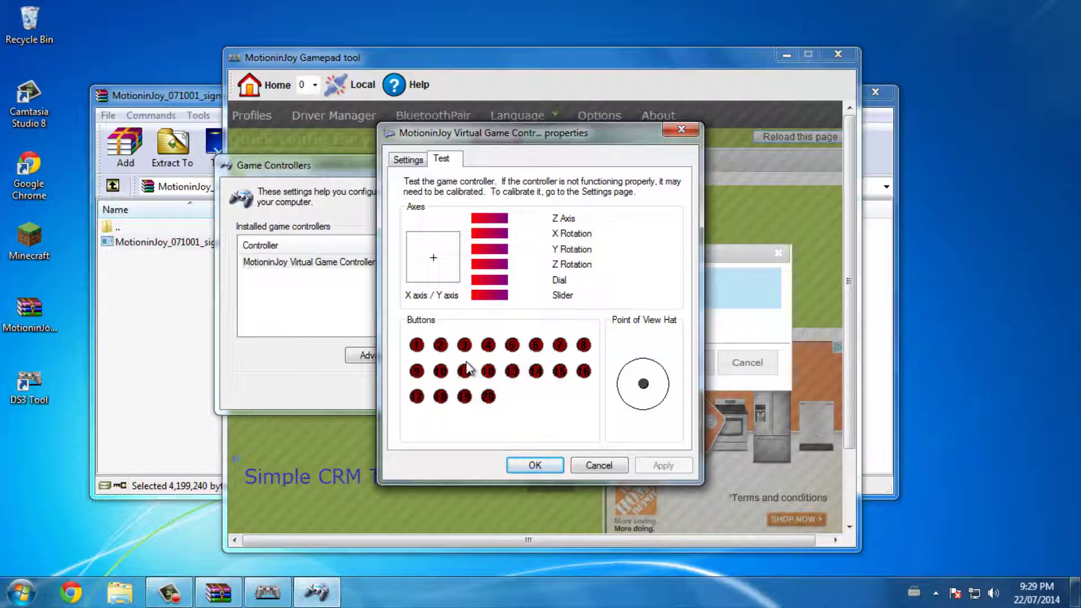
pyautogui.click(599, 465)
pyautogui.click(463, 395)
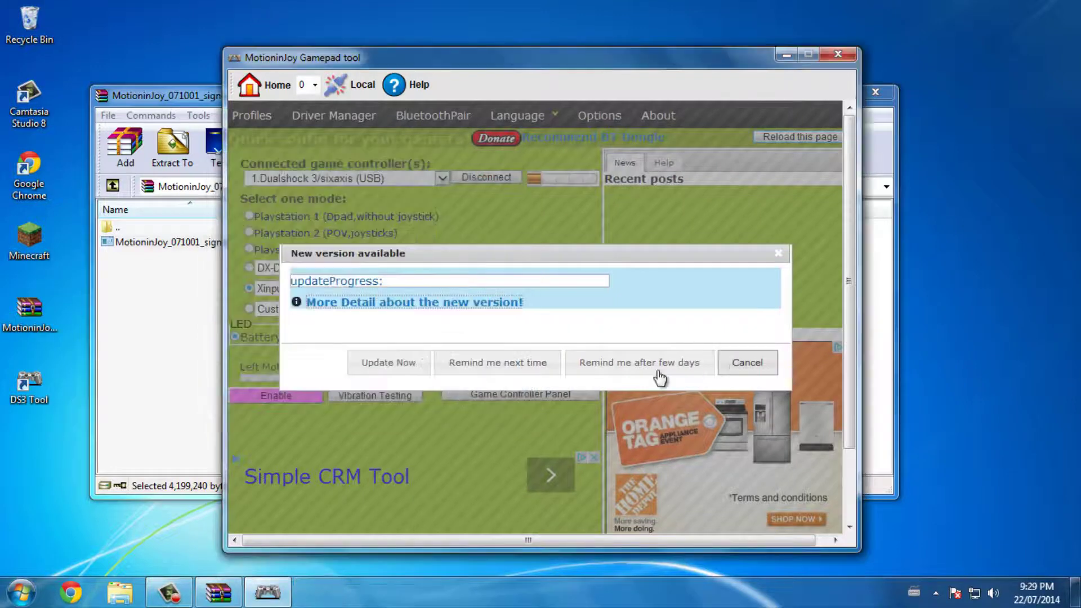
pyautogui.click(752, 366)
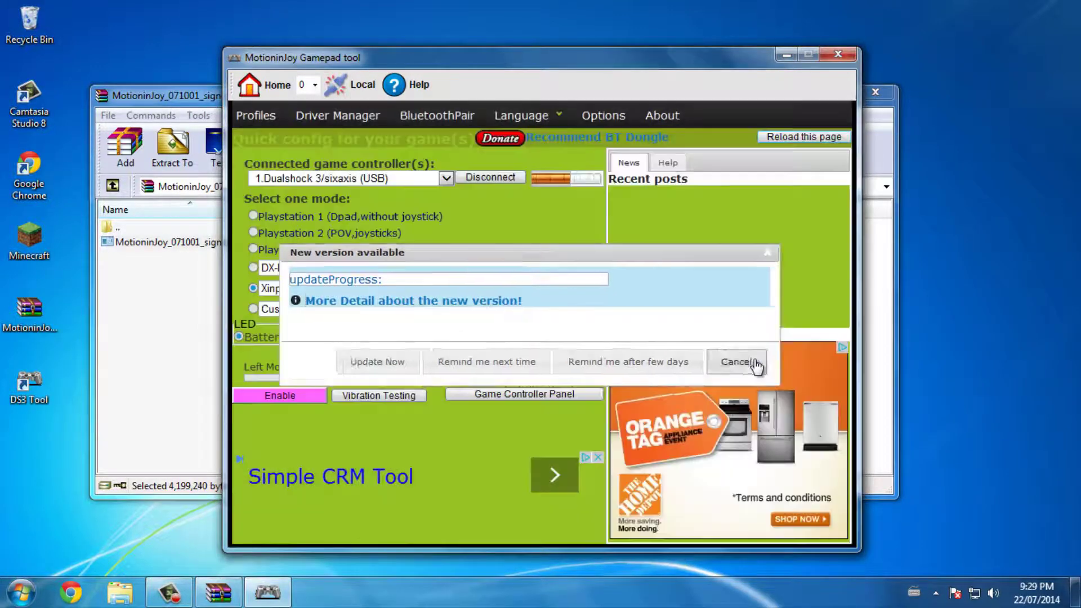
# Enable Xbox 360 emulation and check the Xbox 360 controller's Test tab in Game Controllers.
pyautogui.click(272, 394)
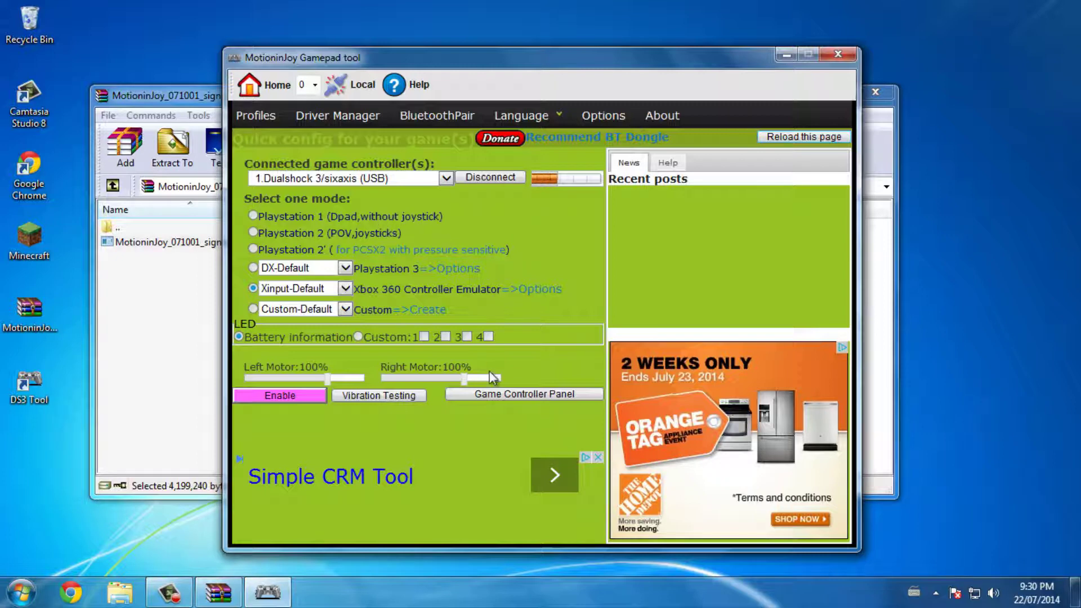
pyautogui.click(498, 396)
pyautogui.click(297, 262)
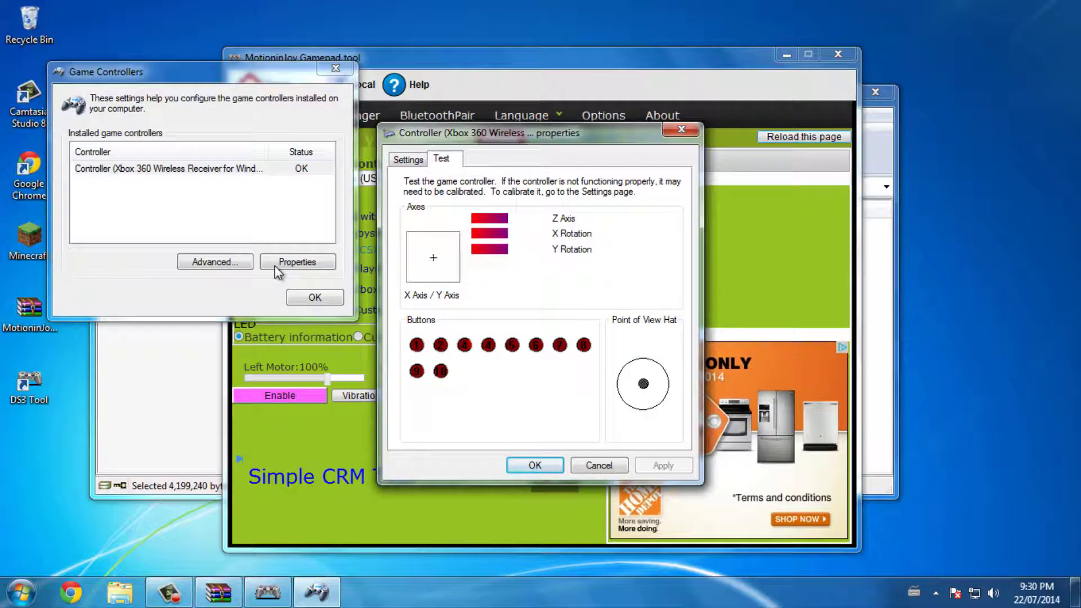
pyautogui.click(535, 465)
pyautogui.moveTo(257, 80); pyautogui.dragTo(281, 78)
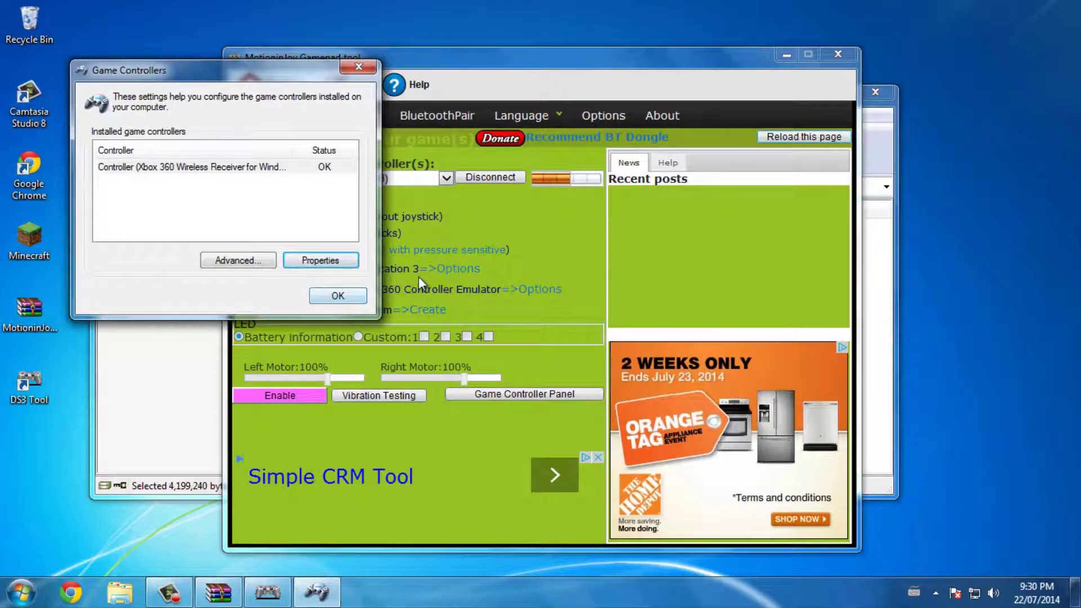